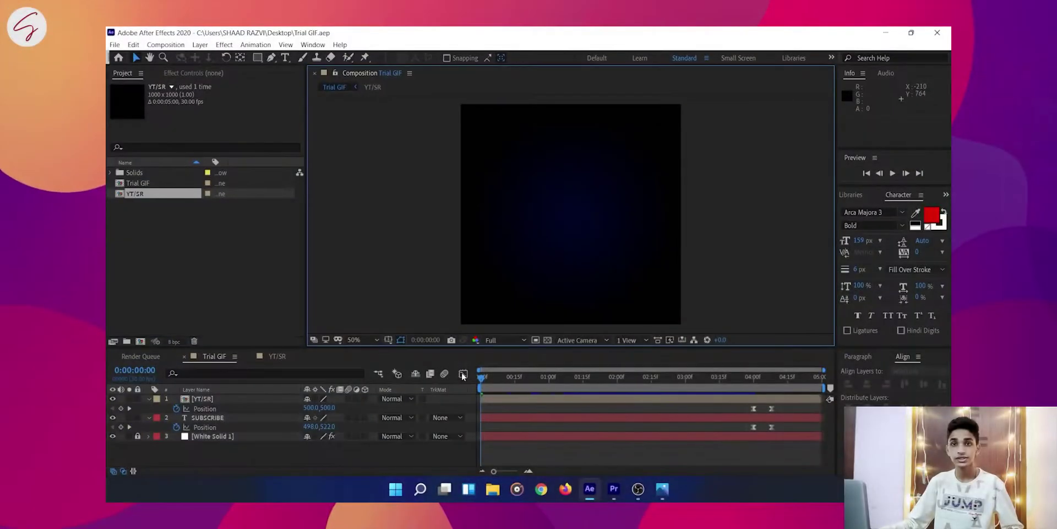
- Scrub the composition to preview the SUBSCRIBE and YOUTUBE/SHAADRAZVI text, then return to the start
{"action": "left_click_drag", "start_coordinate": [481, 378], "coordinate": [538, 377]}
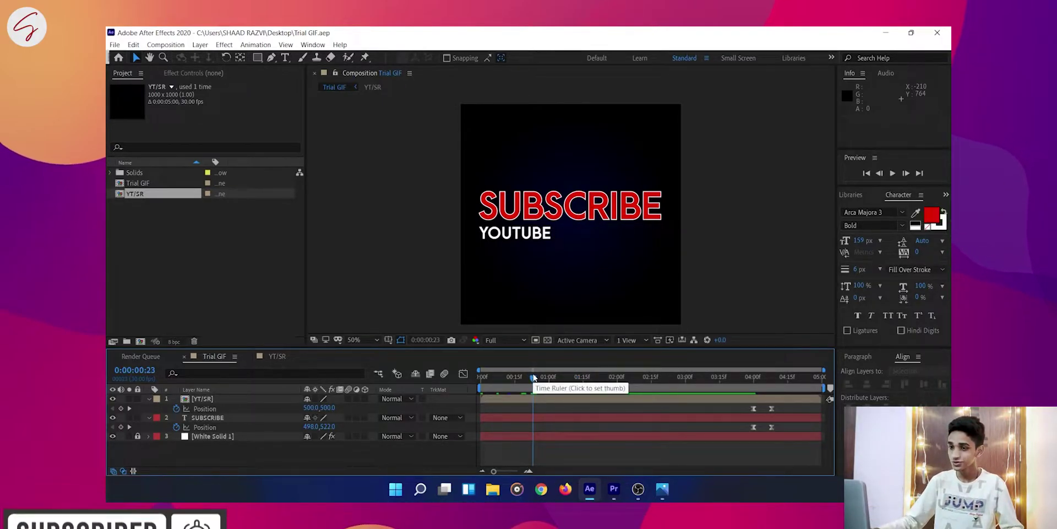
{"action": "left_click_drag", "start_coordinate": [532, 380], "coordinate": [639, 379]}
{"action": "left_click_drag", "start_coordinate": [748, 383], "coordinate": [458, 399]}
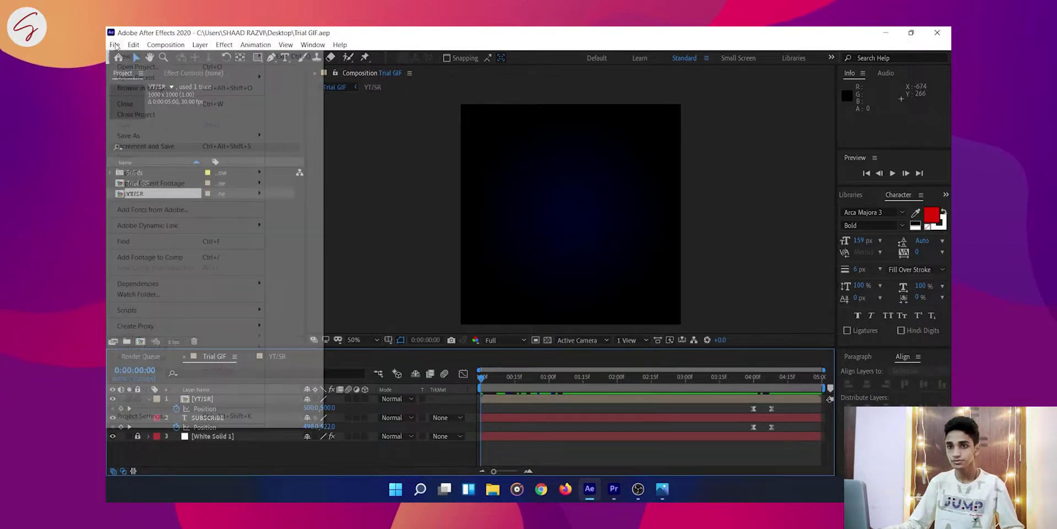
- Save the project as a copy named 'Trial GIF Save.aep' on the Desktop
{"action": "left_click", "coordinate": [115, 46]}
{"action": "mouse_move", "coordinate": [196, 137]}
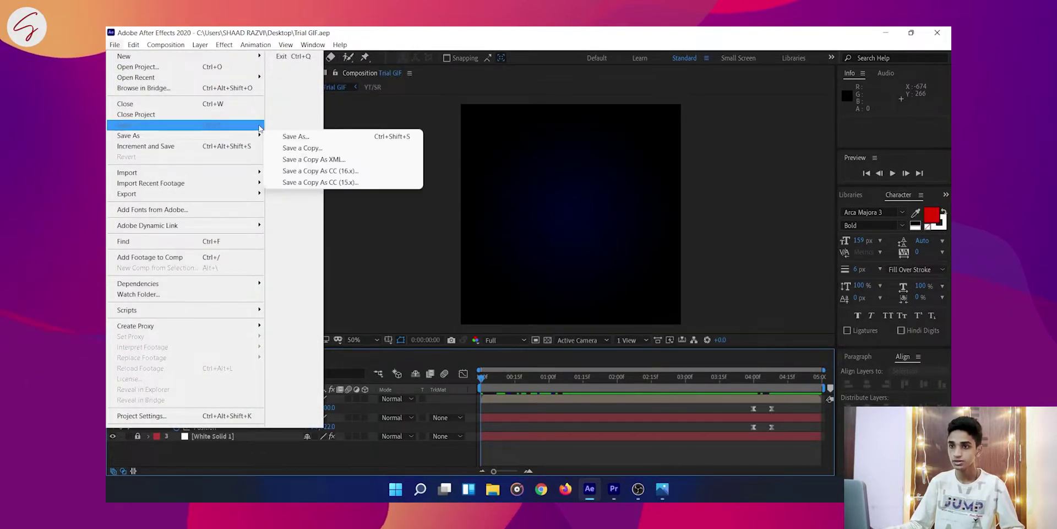
{"action": "left_click", "coordinate": [291, 137]}
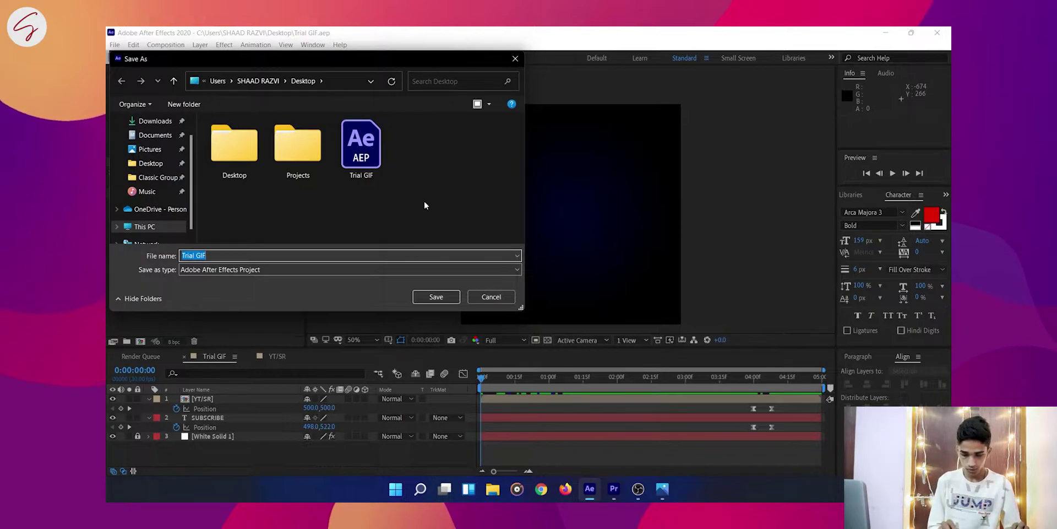
{"action": "key", "text": "End"}
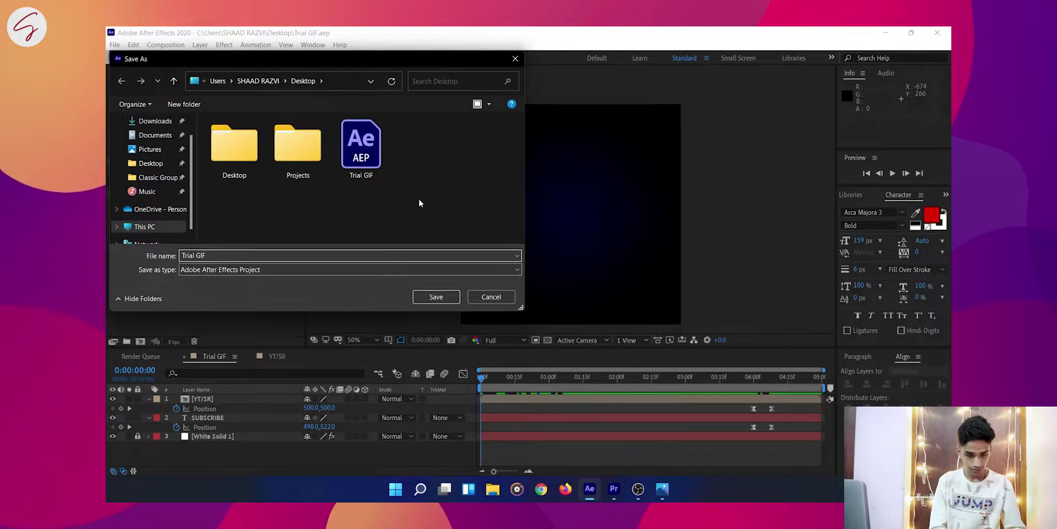
{"action": "type", "text": "Save"}
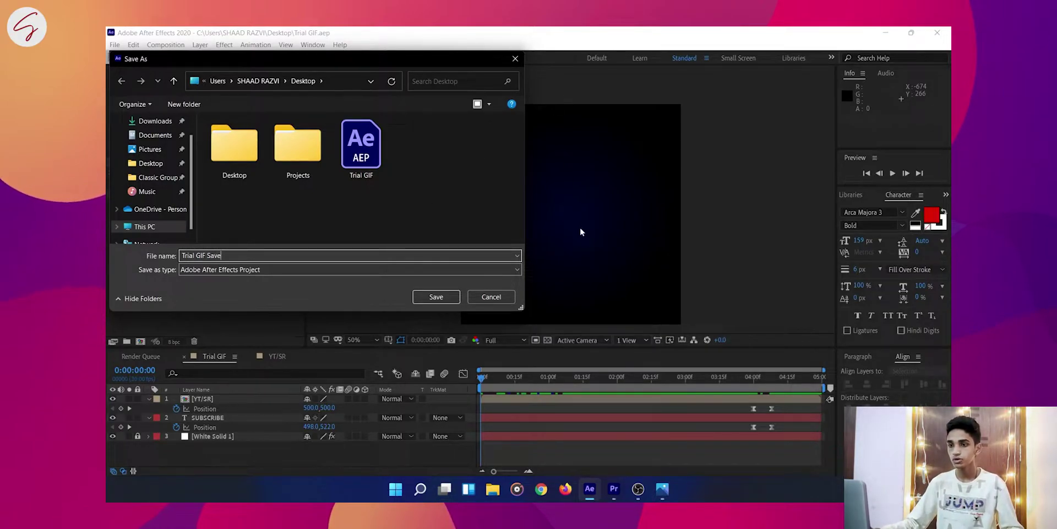
{"action": "left_click", "coordinate": [436, 297]}
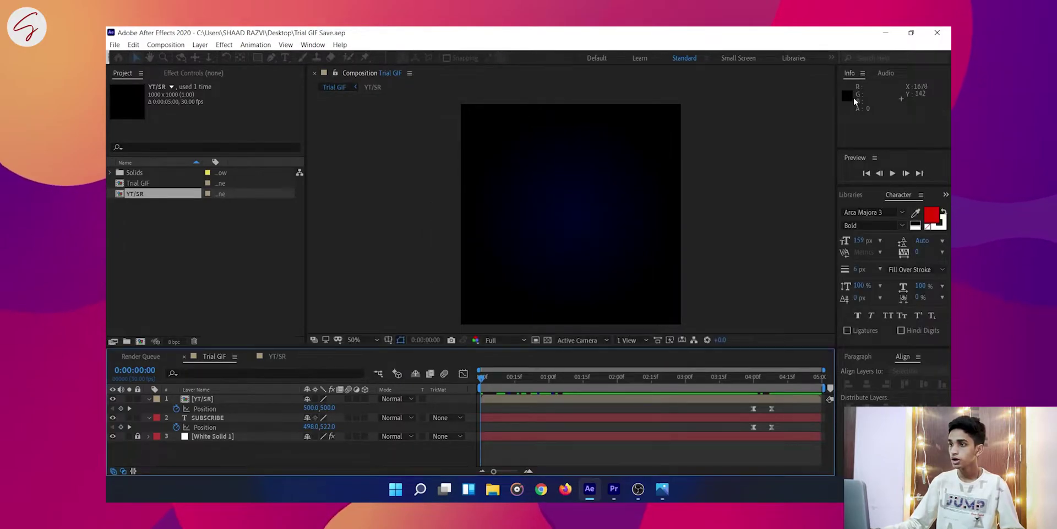
- Switch from After Effects to the empty GIF Export project in Premiere Pro
{"action": "key", "text": "super+d"}
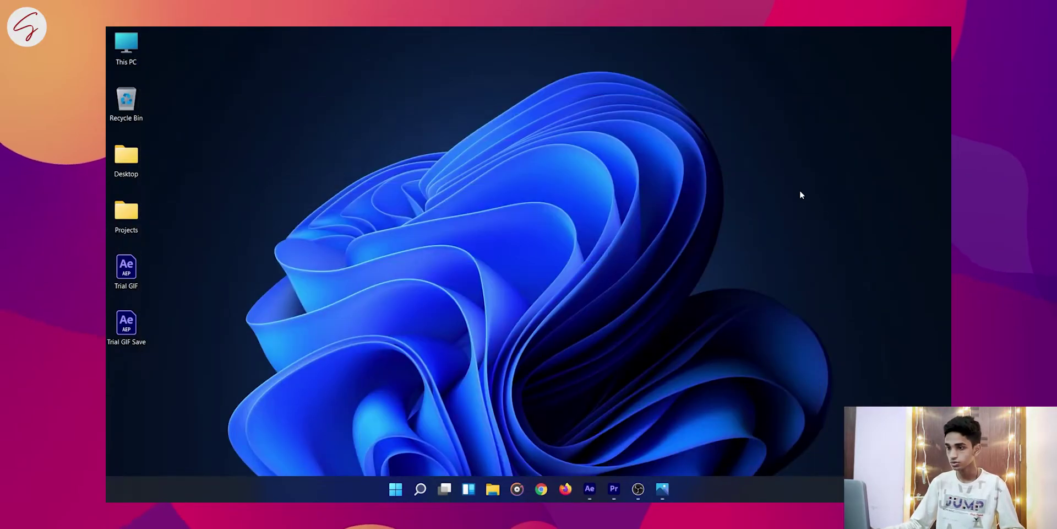
{"action": "left_click", "coordinate": [614, 489]}
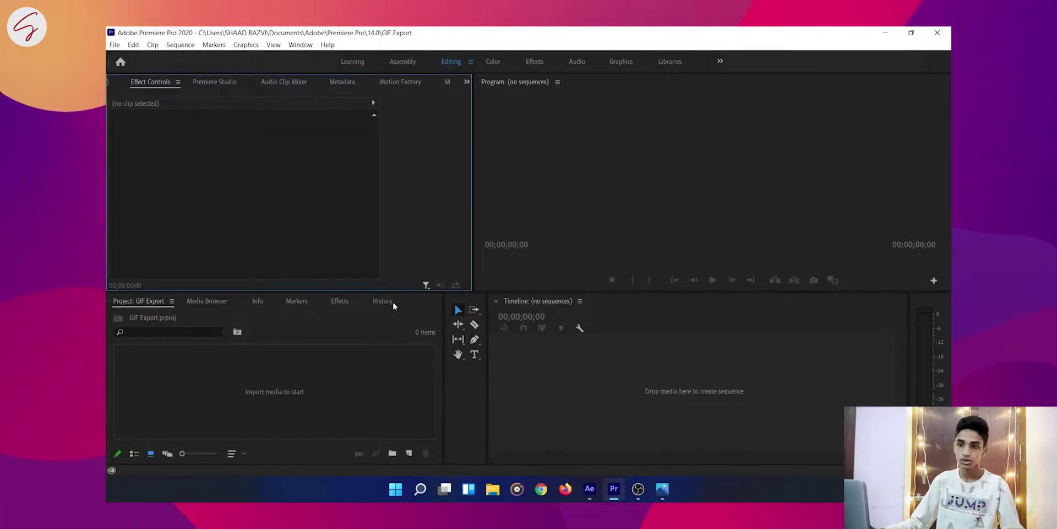
{"action": "left_click", "coordinate": [275, 384]}
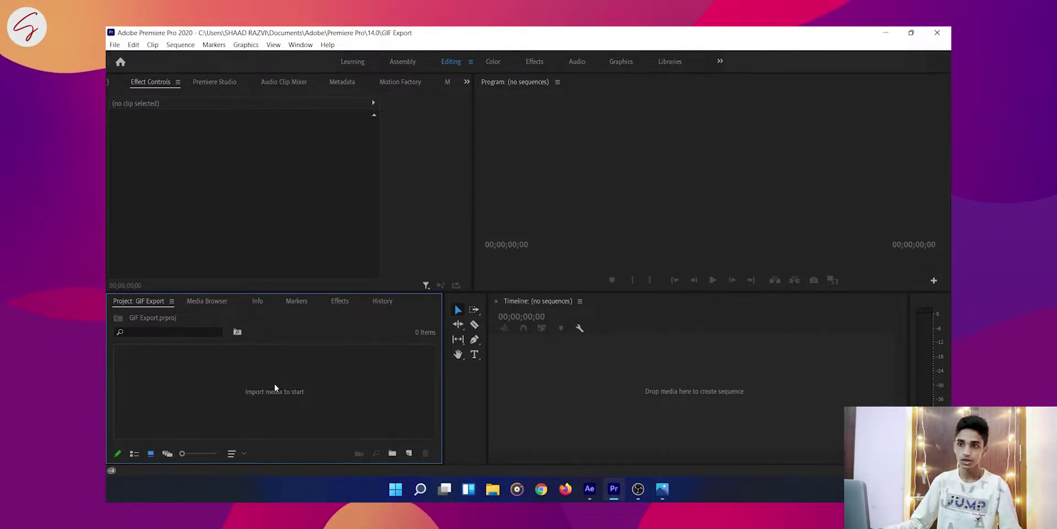
- Import the Trial GIF composition from Trial GIF Save.aep into the Project panel
{"action": "double_click", "coordinate": [274, 382]}
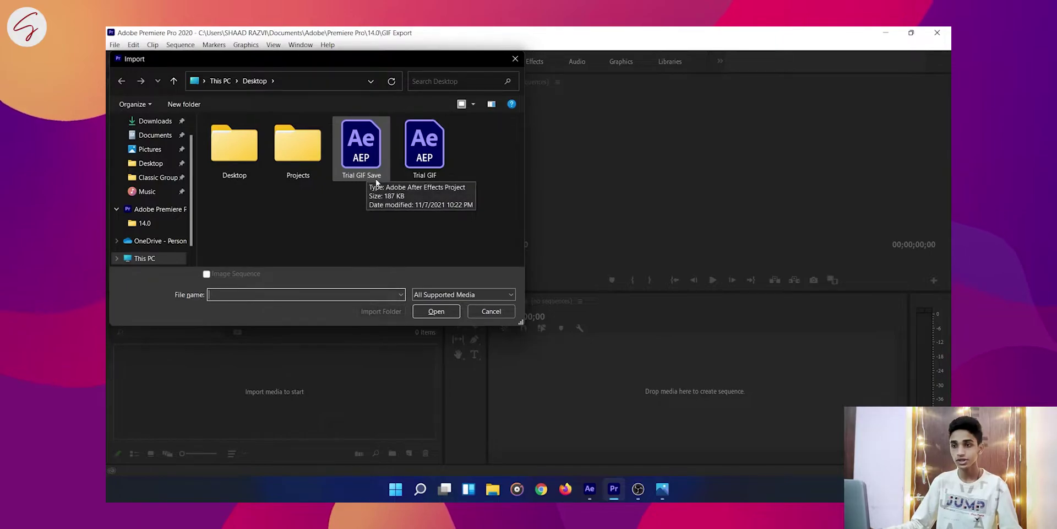
{"action": "left_click", "coordinate": [362, 172]}
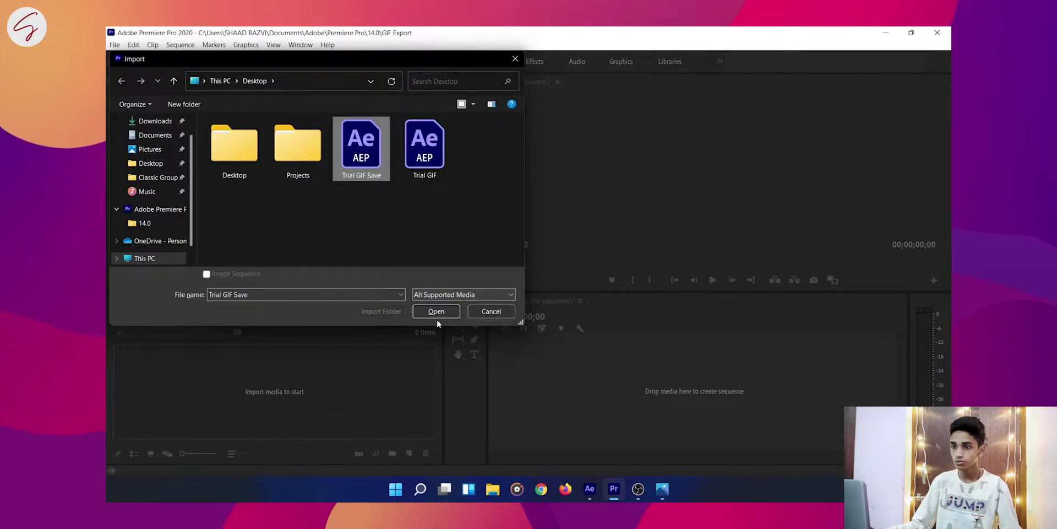
{"action": "left_click", "coordinate": [437, 311]}
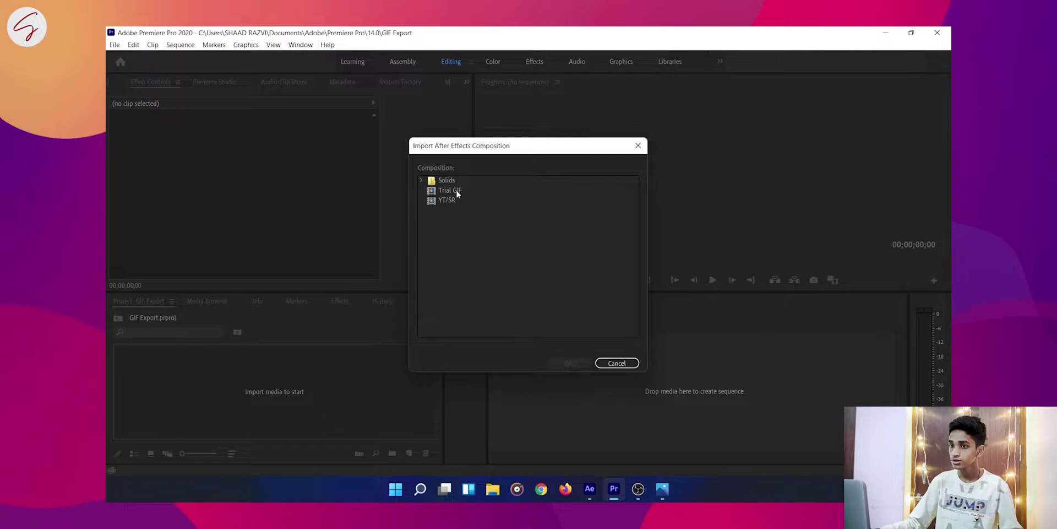
{"action": "left_click", "coordinate": [451, 191]}
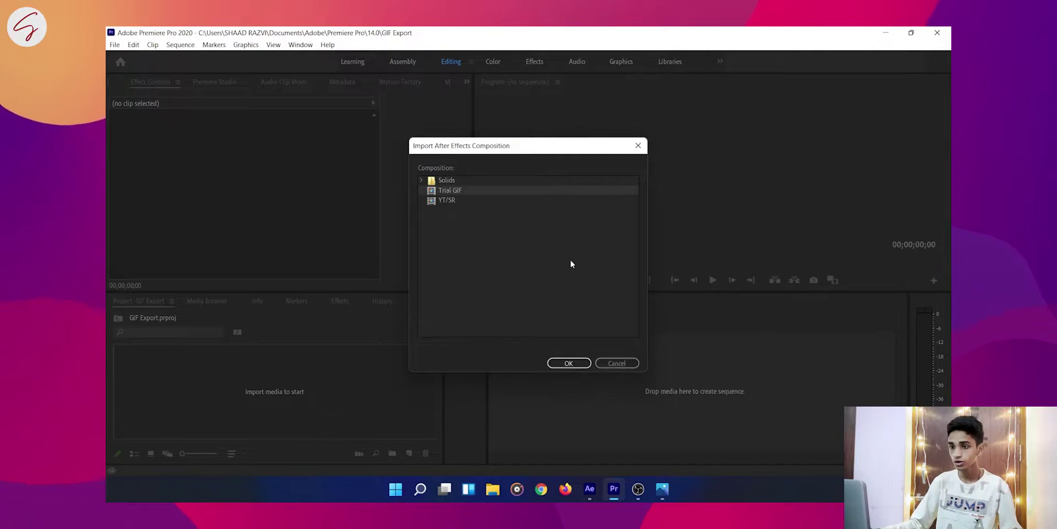
{"action": "left_click", "coordinate": [569, 363]}
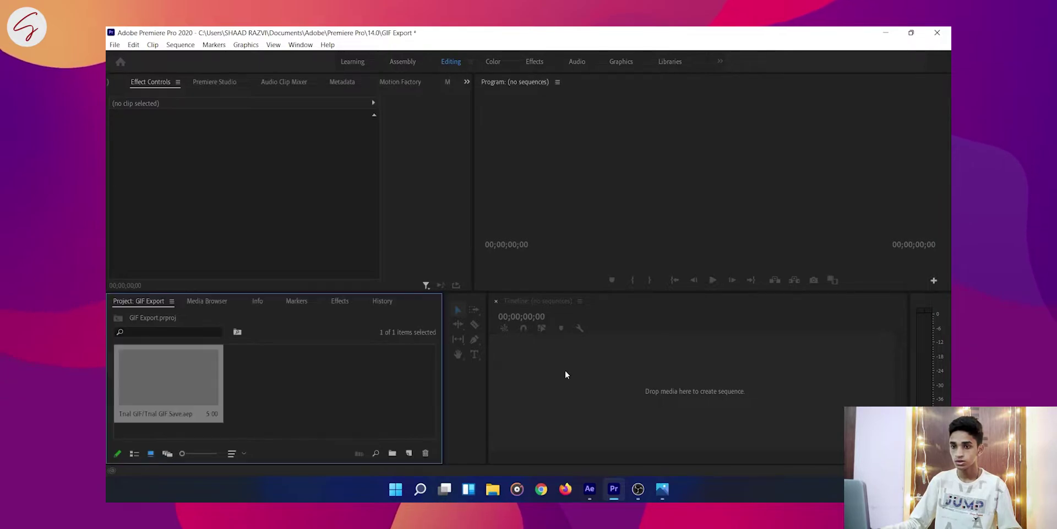
- Scrub the Trial GIF Save sequence to 00:00:01:15 to preview the SUBSCRIBE title animation
{"action": "left_click", "coordinate": [170, 379]}
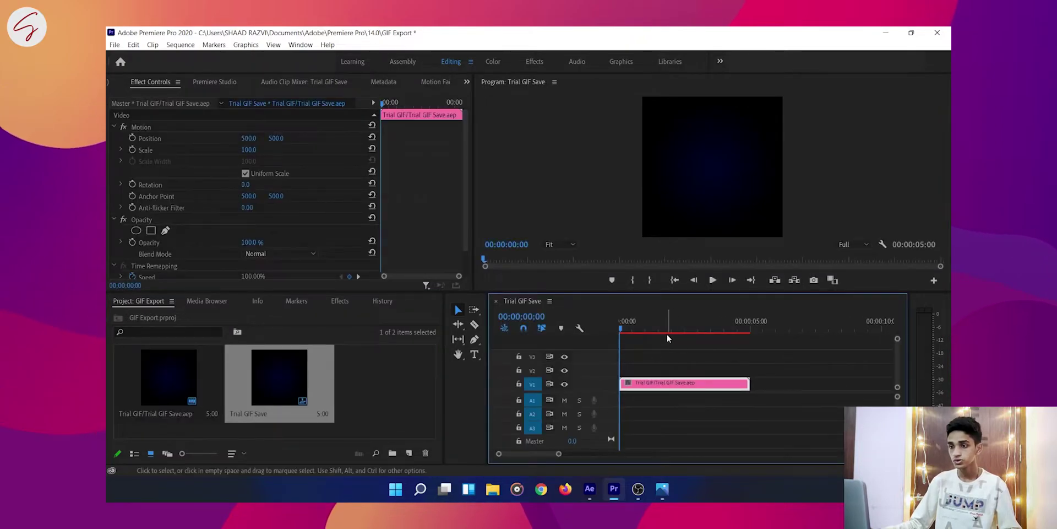
{"action": "left_click", "coordinate": [629, 331]}
{"action": "mouse_move", "coordinate": [631, 334]}
{"action": "left_mouse_down"}
{"action": "mouse_move", "coordinate": [675, 332]}
{"action": "mouse_move", "coordinate": [645, 332]}
{"action": "left_mouse_up"}
{"action": "left_click_drag", "start_coordinate": [710, 337], "coordinate": [660, 338]}
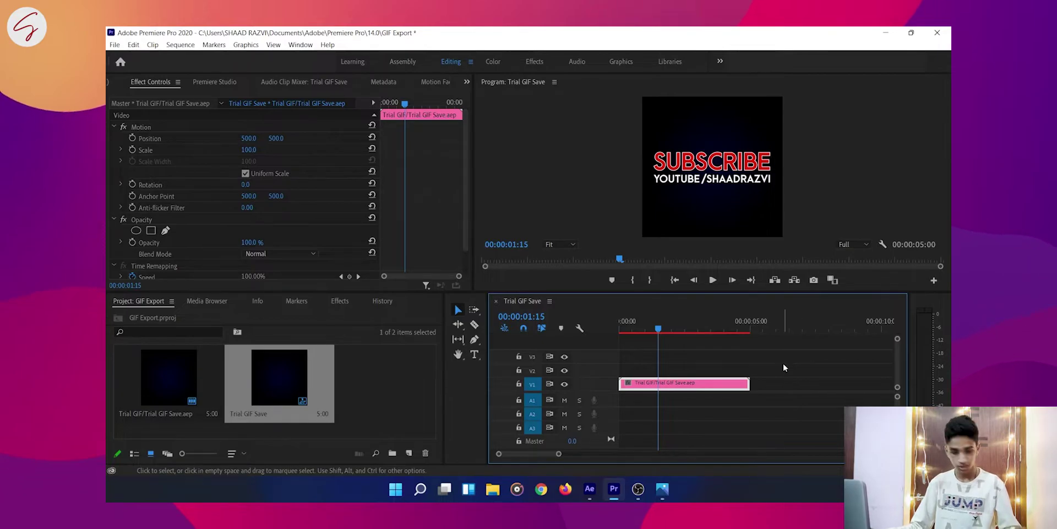
- Export as Animated GIF with the Match Source preset, output Trial GIF Save.gif on the Desktop
{"action": "key", "text": "ctrl+m"}
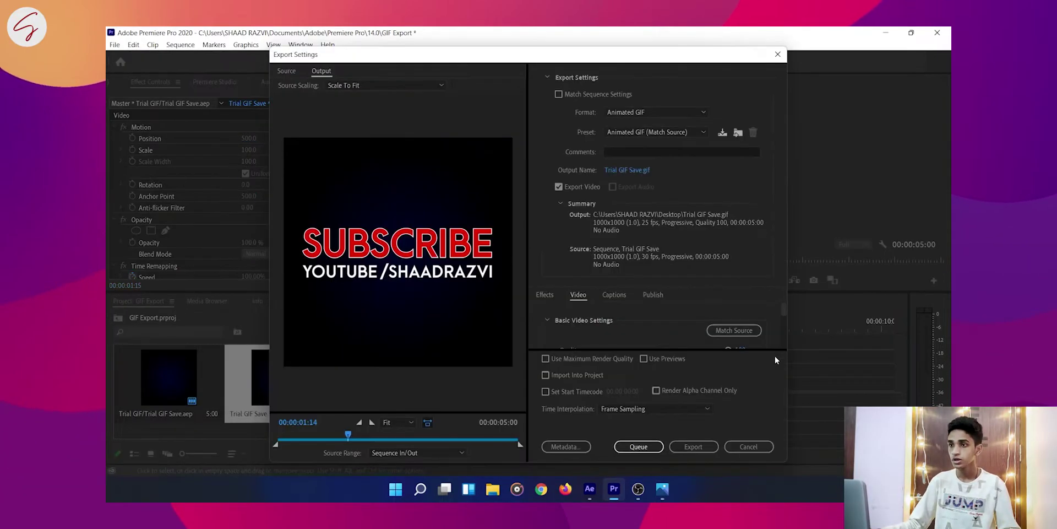
{"action": "left_click", "coordinate": [632, 113]}
{"action": "scroll", "coordinate": [644, 130], "scroll_direction": "up", "scroll_amount": 2}
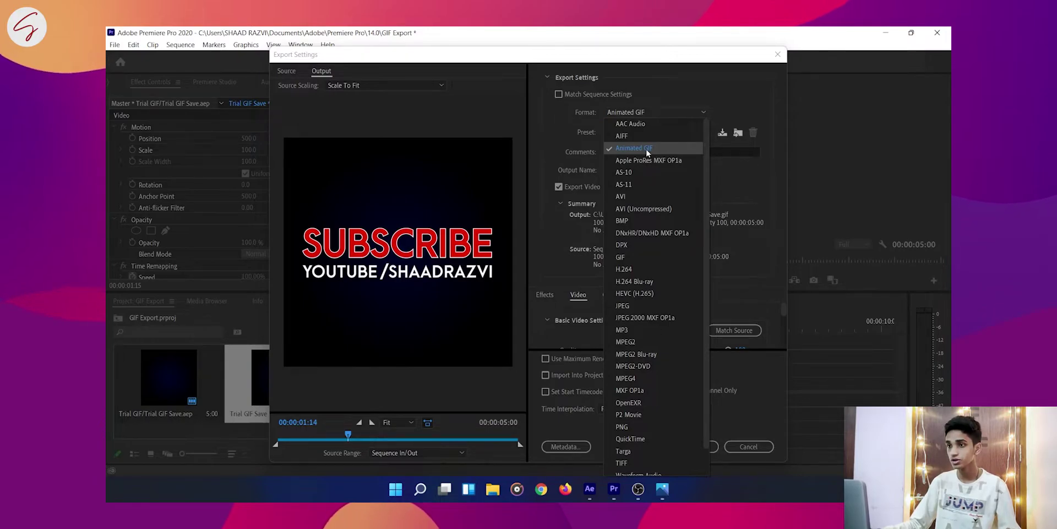
{"action": "left_click", "coordinate": [646, 149]}
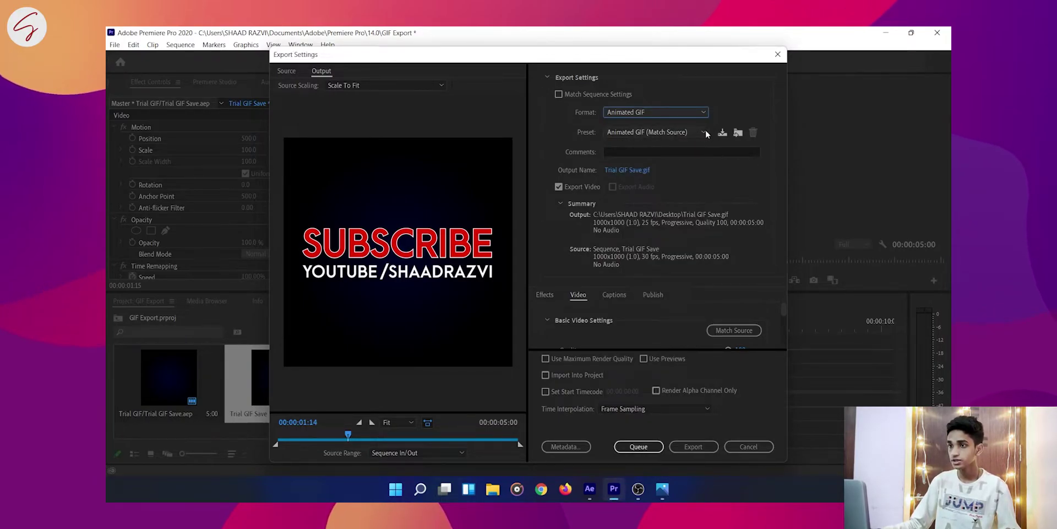
{"action": "left_click", "coordinate": [703, 132]}
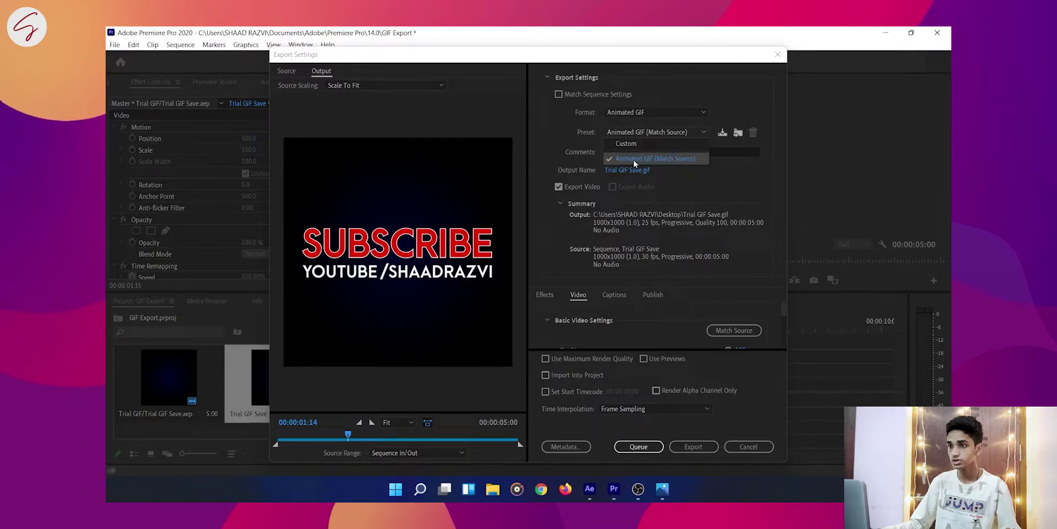
{"action": "left_click", "coordinate": [687, 158]}
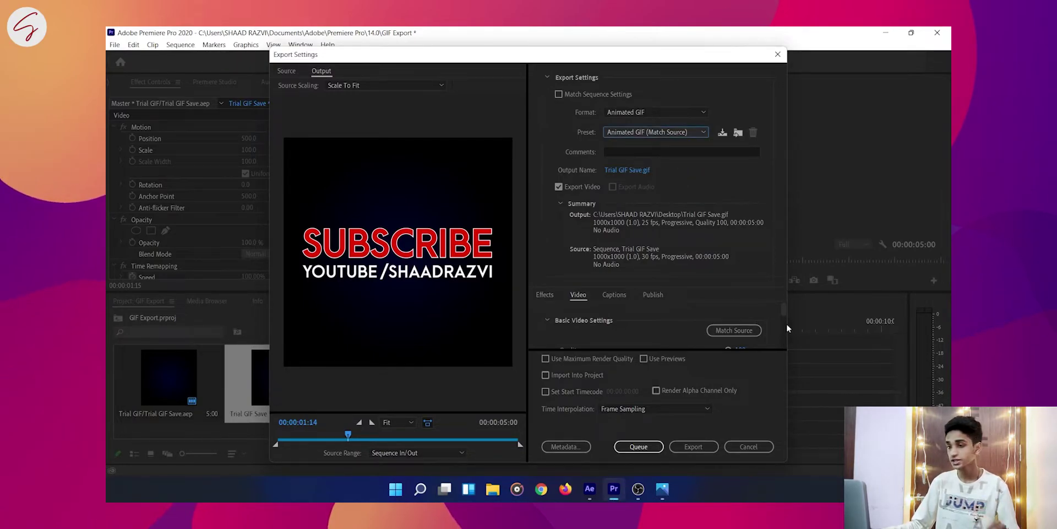
{"action": "scroll", "coordinate": [782, 326], "scroll_direction": "down", "scroll_amount": 3}
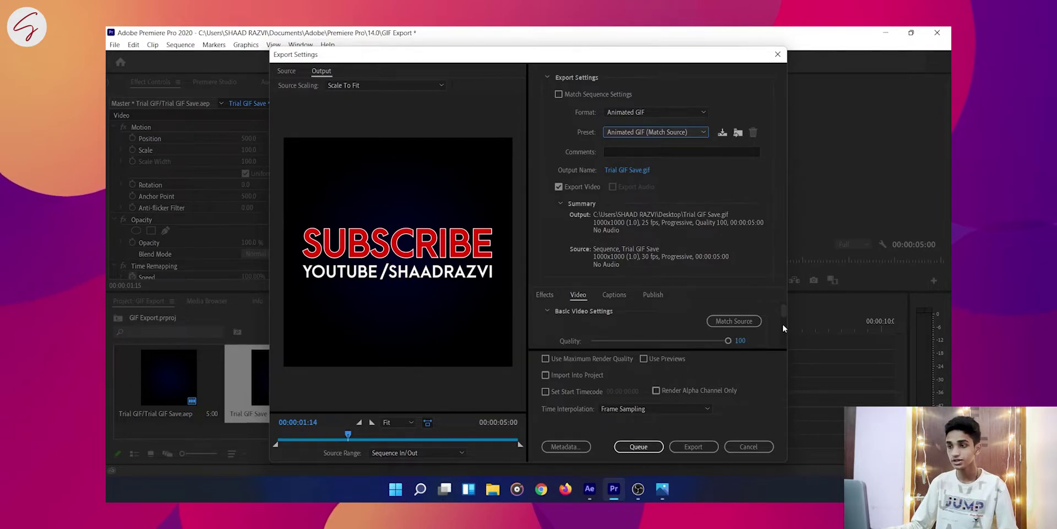
{"action": "scroll", "coordinate": [770, 325], "scroll_direction": "up", "scroll_amount": 3}
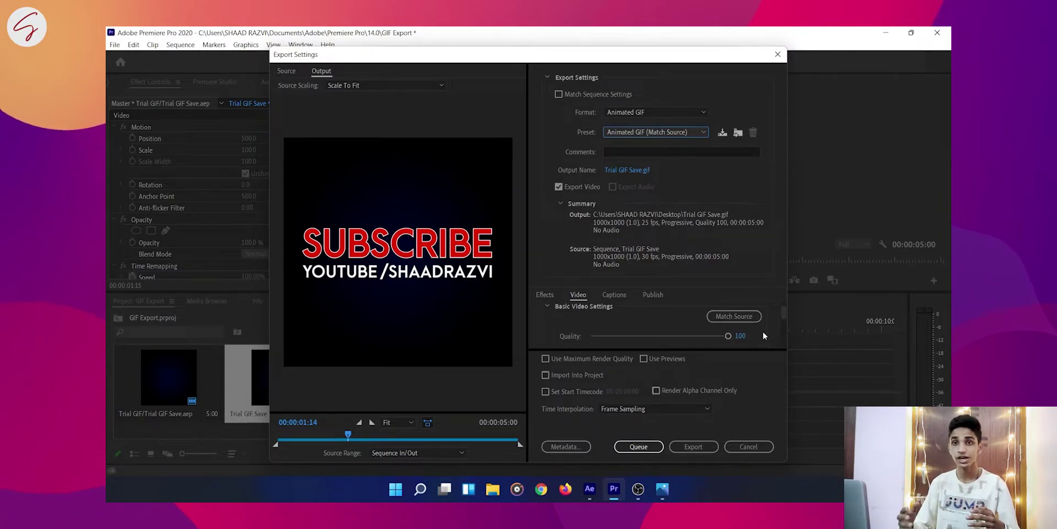
{"action": "left_click", "coordinate": [633, 171]}
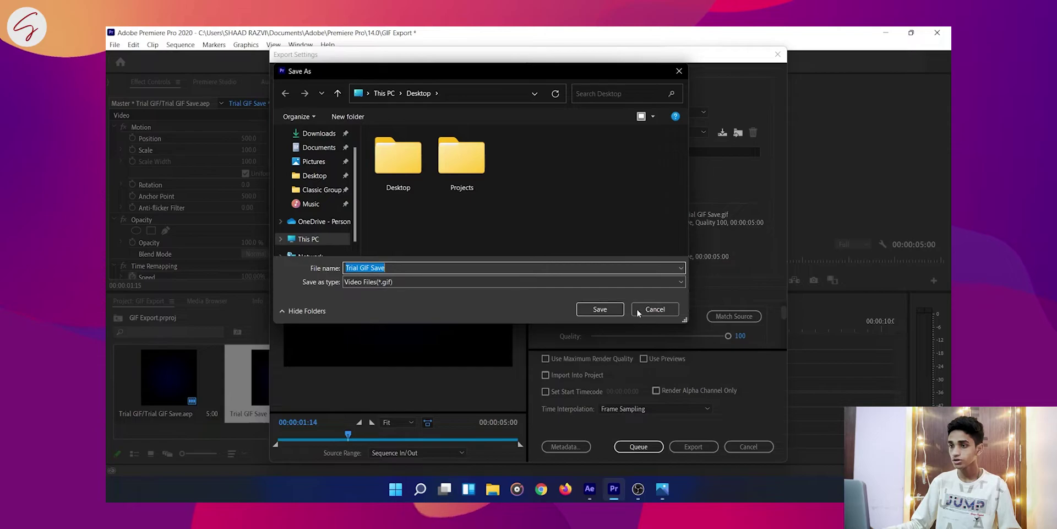
{"action": "left_click", "coordinate": [600, 309]}
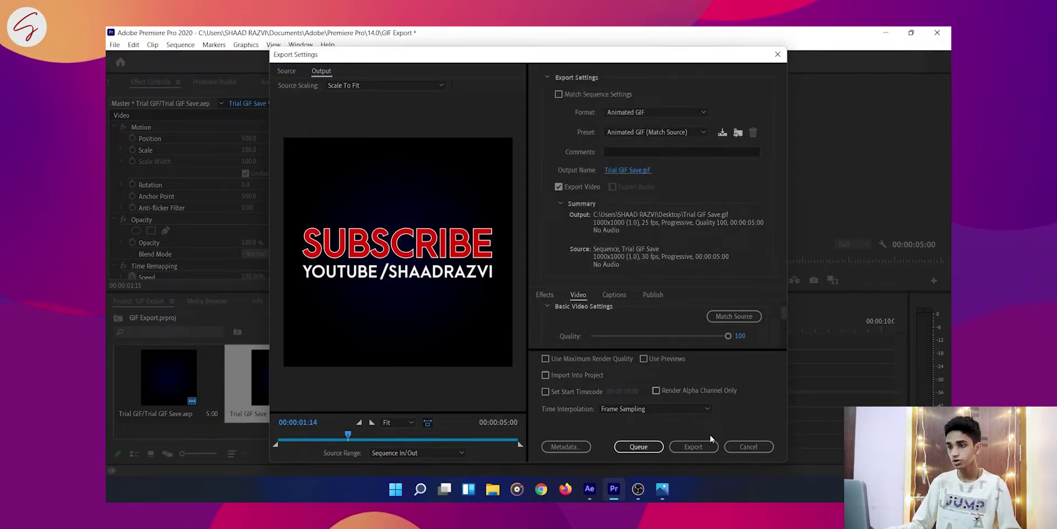
- Render the Trial GIF Save animated GIF, then minimise Premiere Pro
{"action": "left_click", "coordinate": [695, 445]}
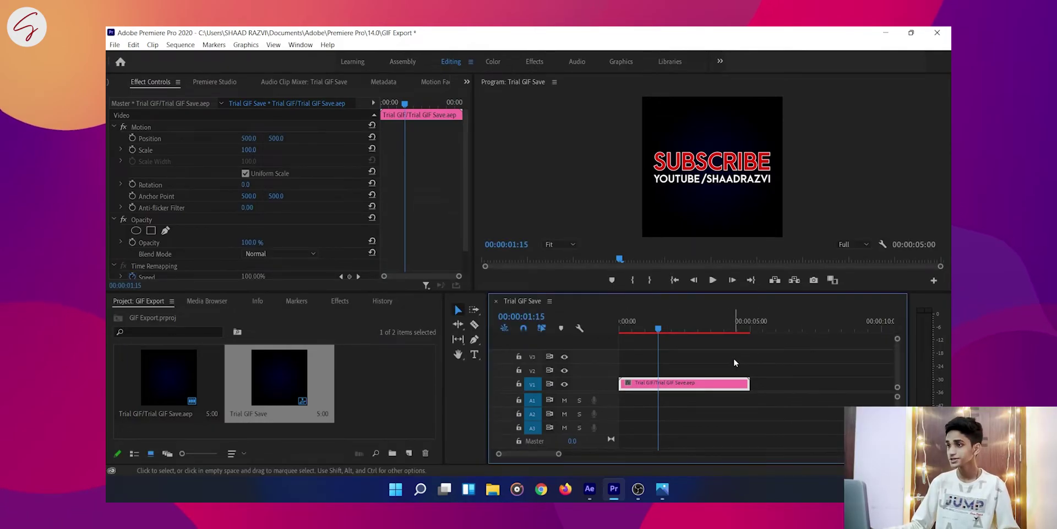
{"action": "left_click", "coordinate": [887, 33]}
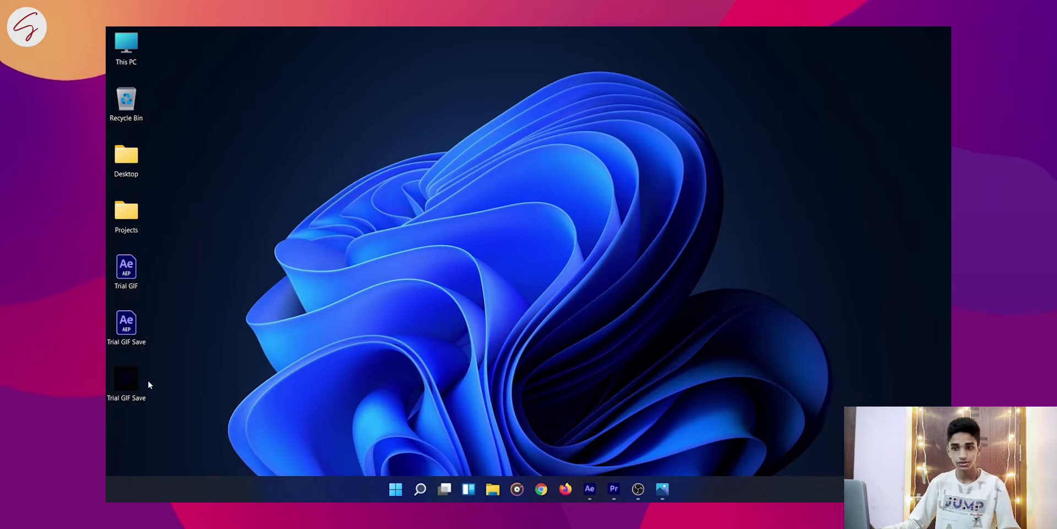
- Open Trial GIF Save.gif from the desktop in Windows Photos
{"action": "double_click", "coordinate": [123, 378]}
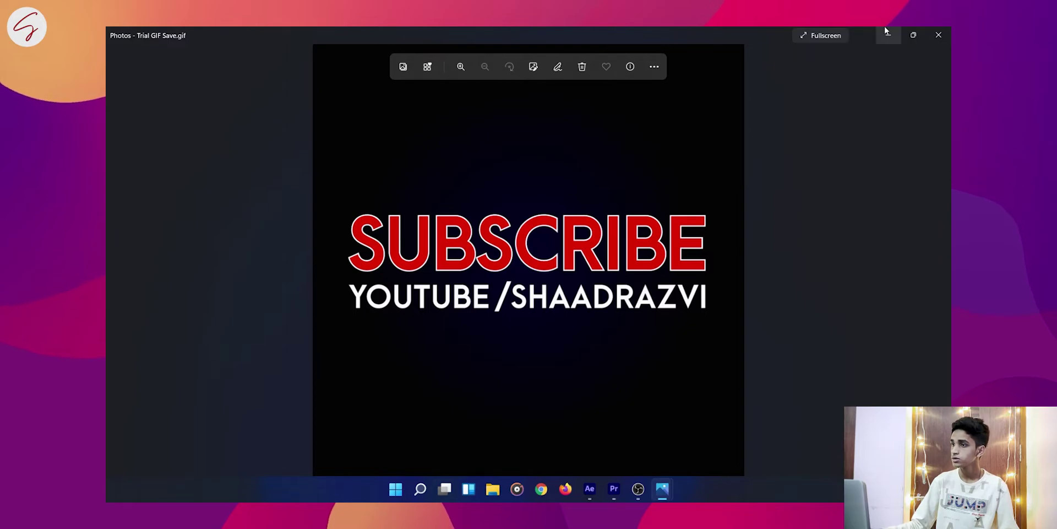
- Close the Photos viewer and select the Trial GIF Save file on the desktop
{"action": "left_click", "coordinate": [944, 33]}
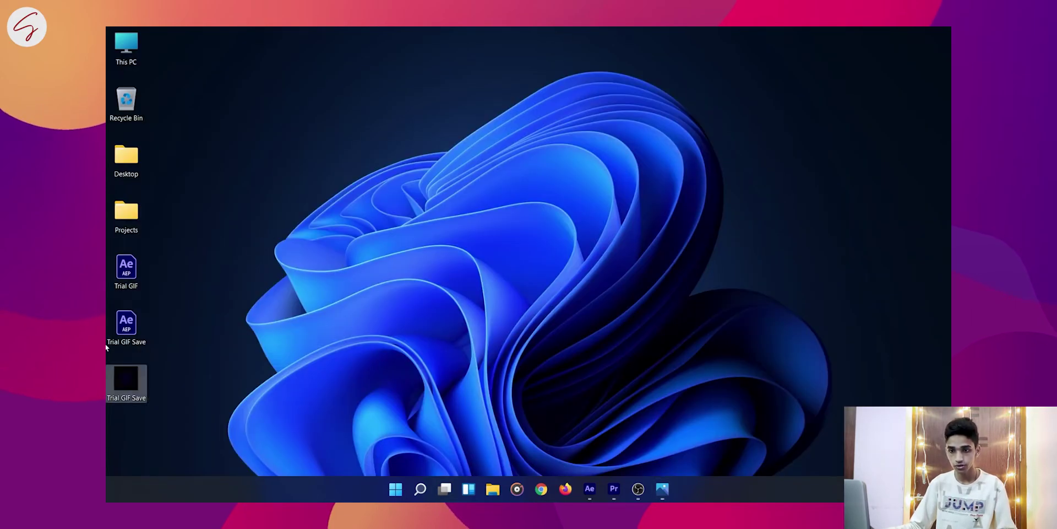
{"action": "left_click", "coordinate": [139, 390]}
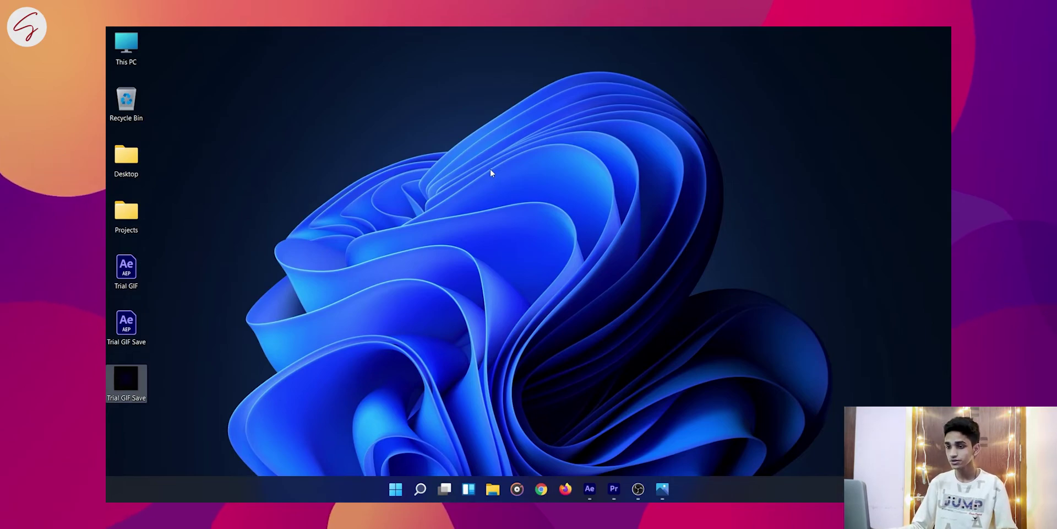
{"action": "left_click", "coordinate": [666, 491]}
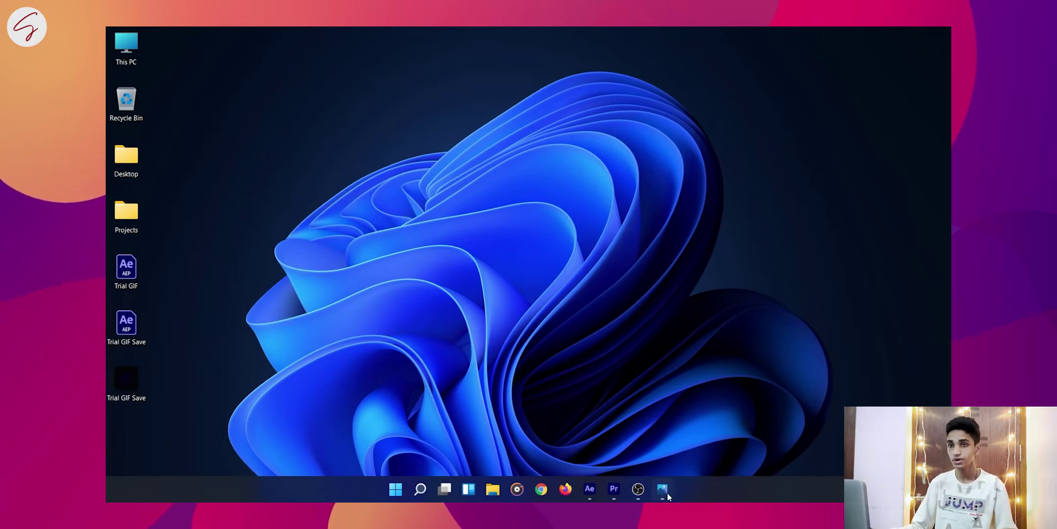